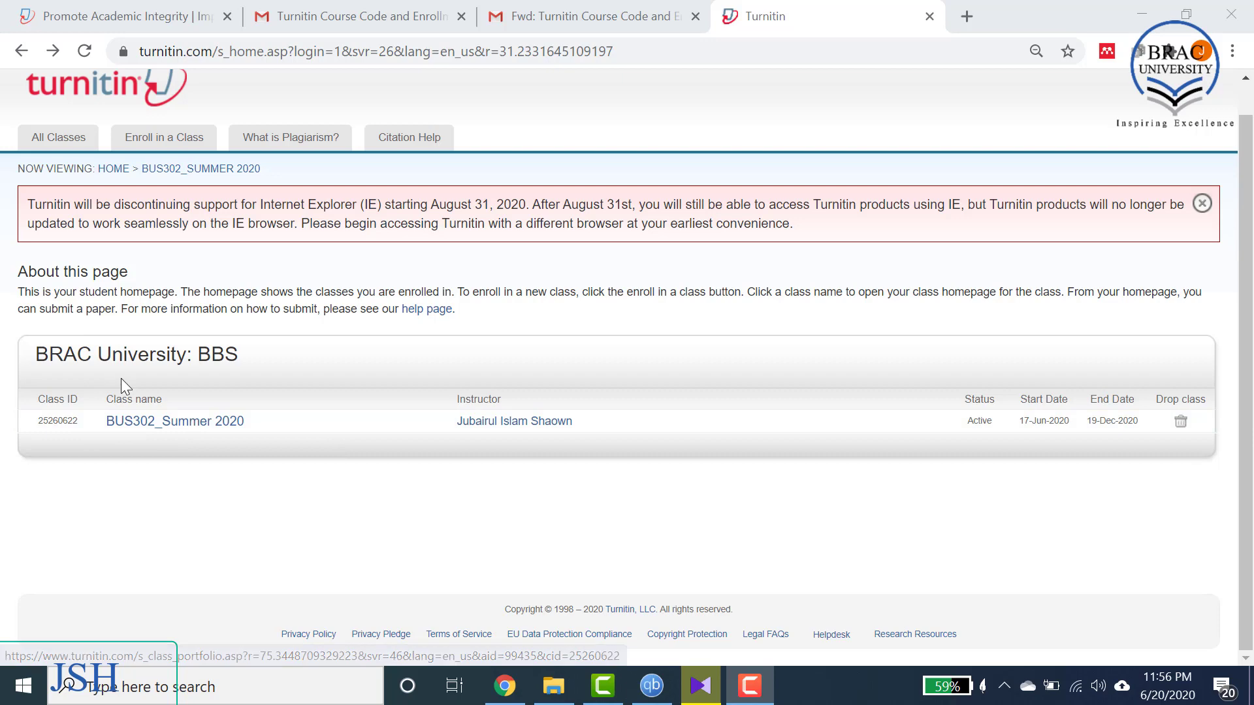
# Open the BUS302_Summer 2020 class from the Turnitin student homepage.
pyautogui.click(146, 435)
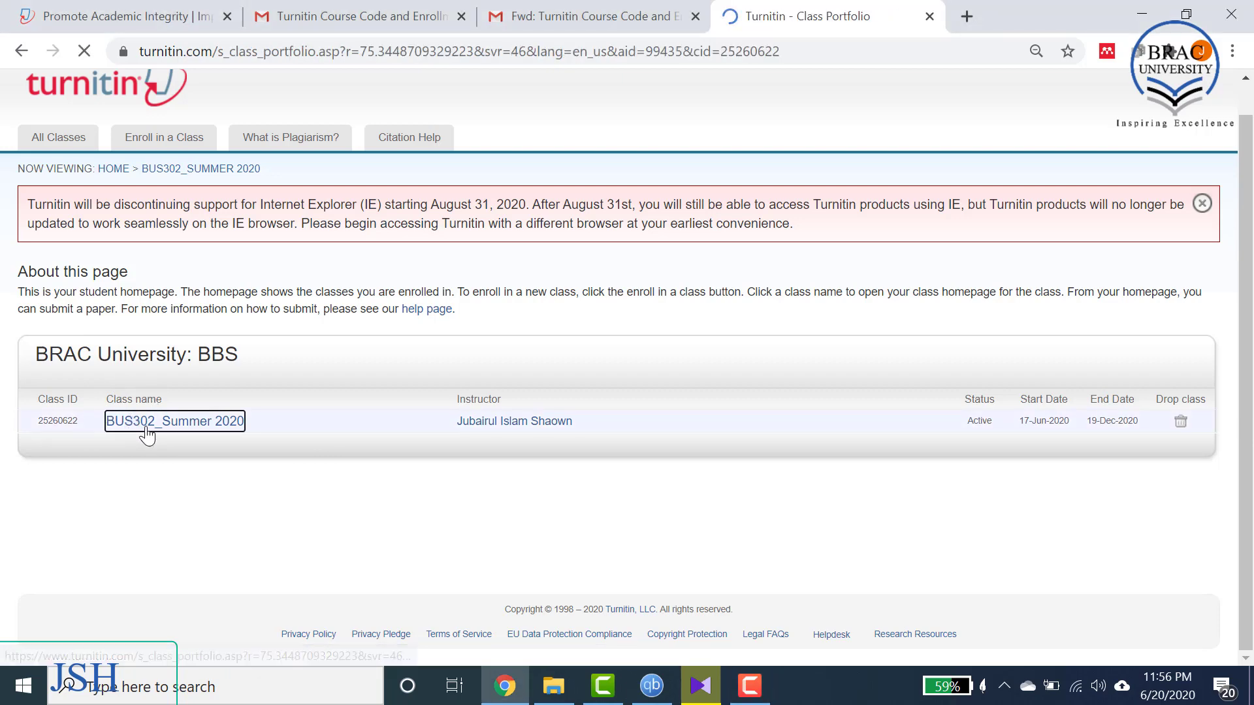
# Let the BUS302_Summer 2020 class portfolio load and view the SWOT Analysis start date.
pyautogui.scroll(-1, 469, 565)
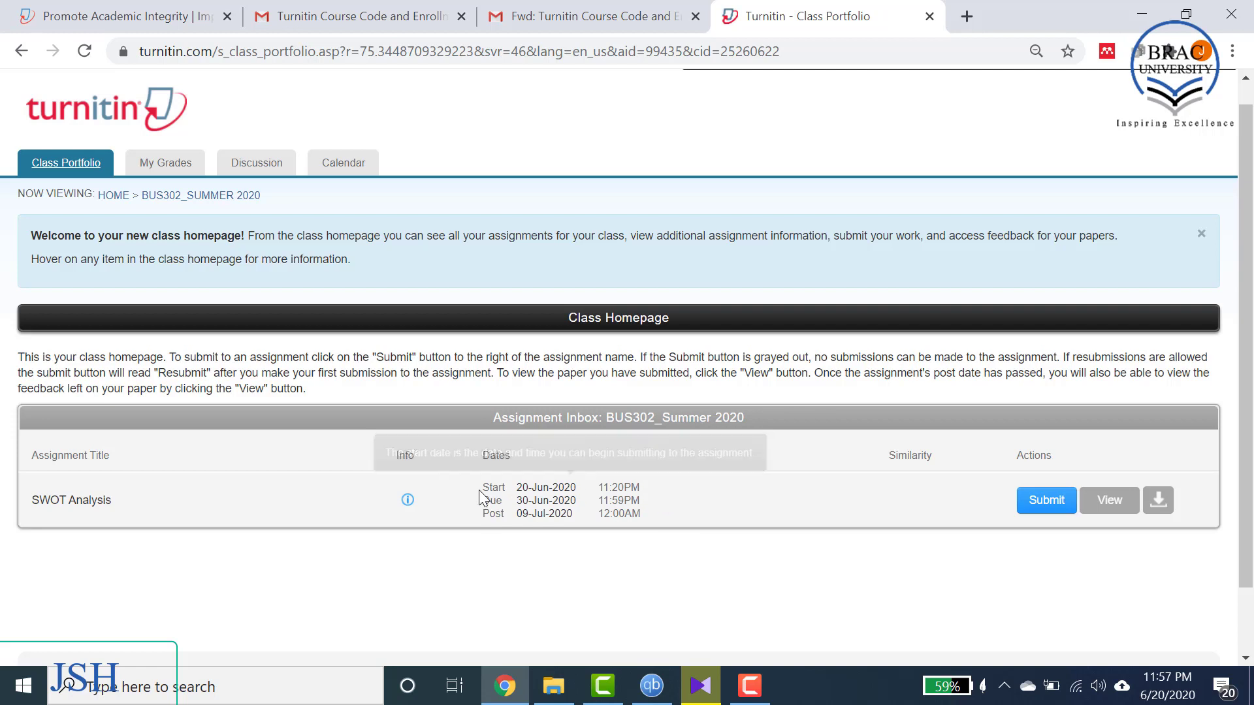
pyautogui.moveTo(532, 502)
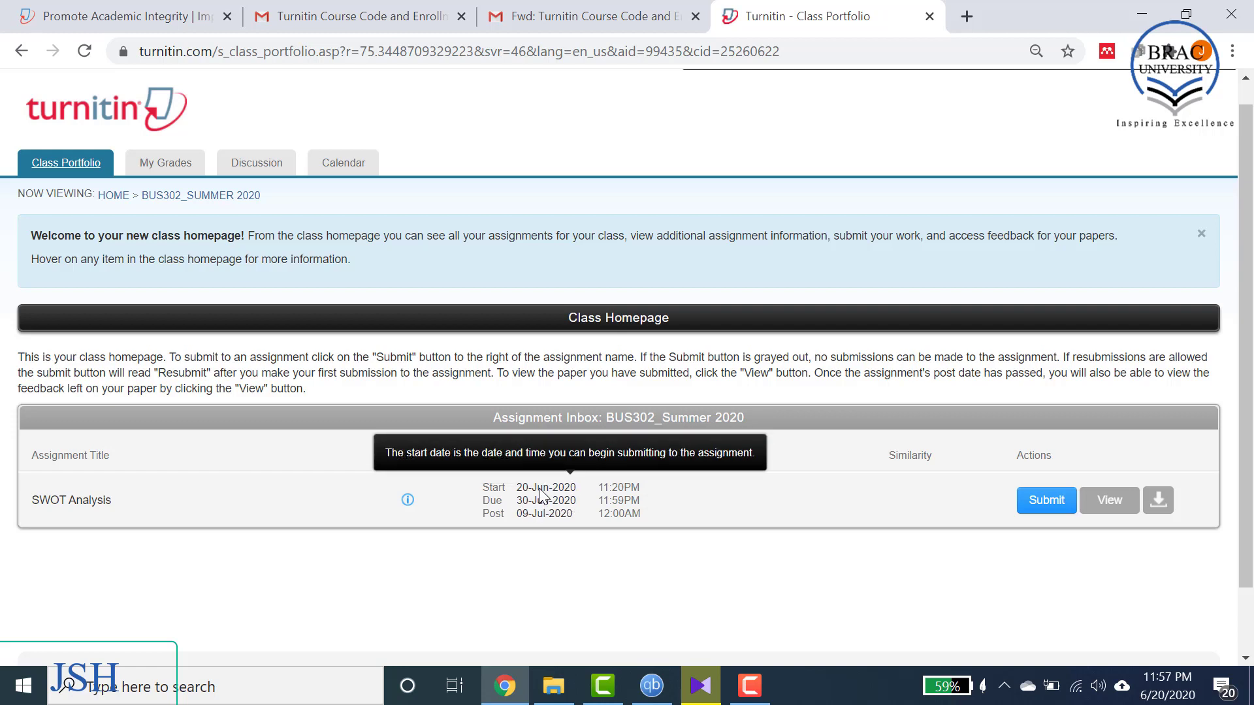
# Check the SWOT Analysis start, due and post dates, then begin submitting a paper.
pyautogui.moveTo(492, 507)
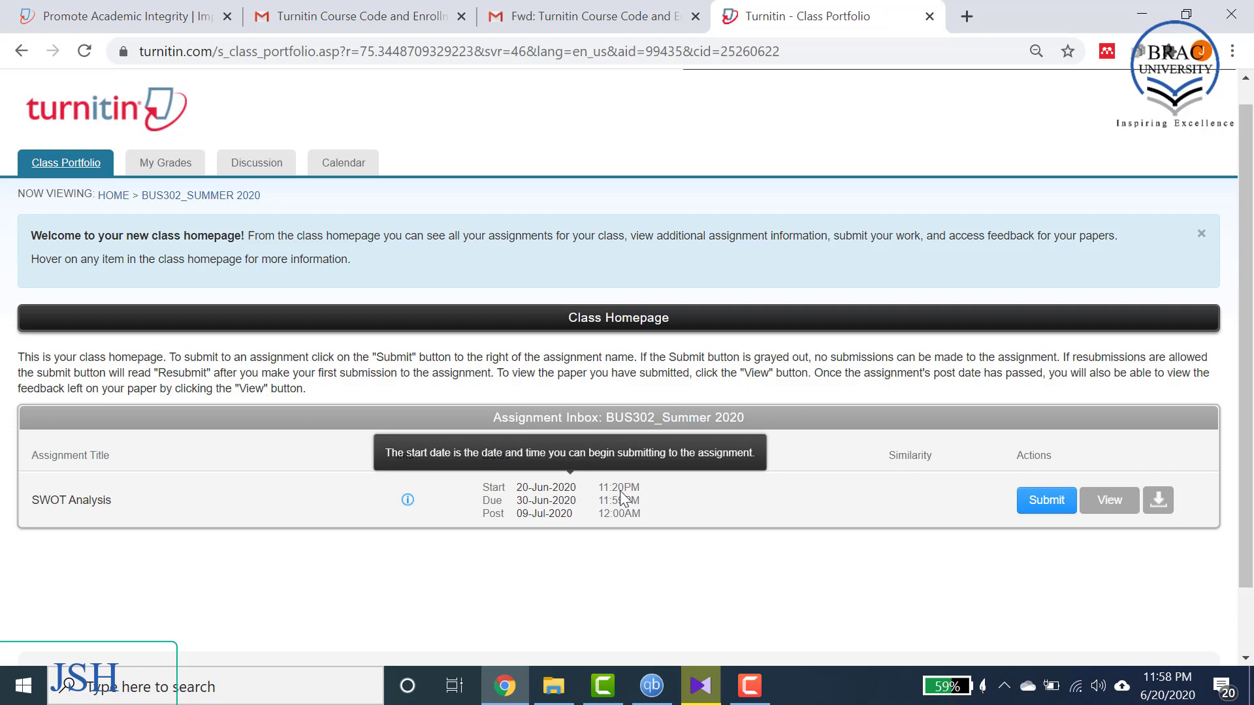
pyautogui.moveTo(614, 496)
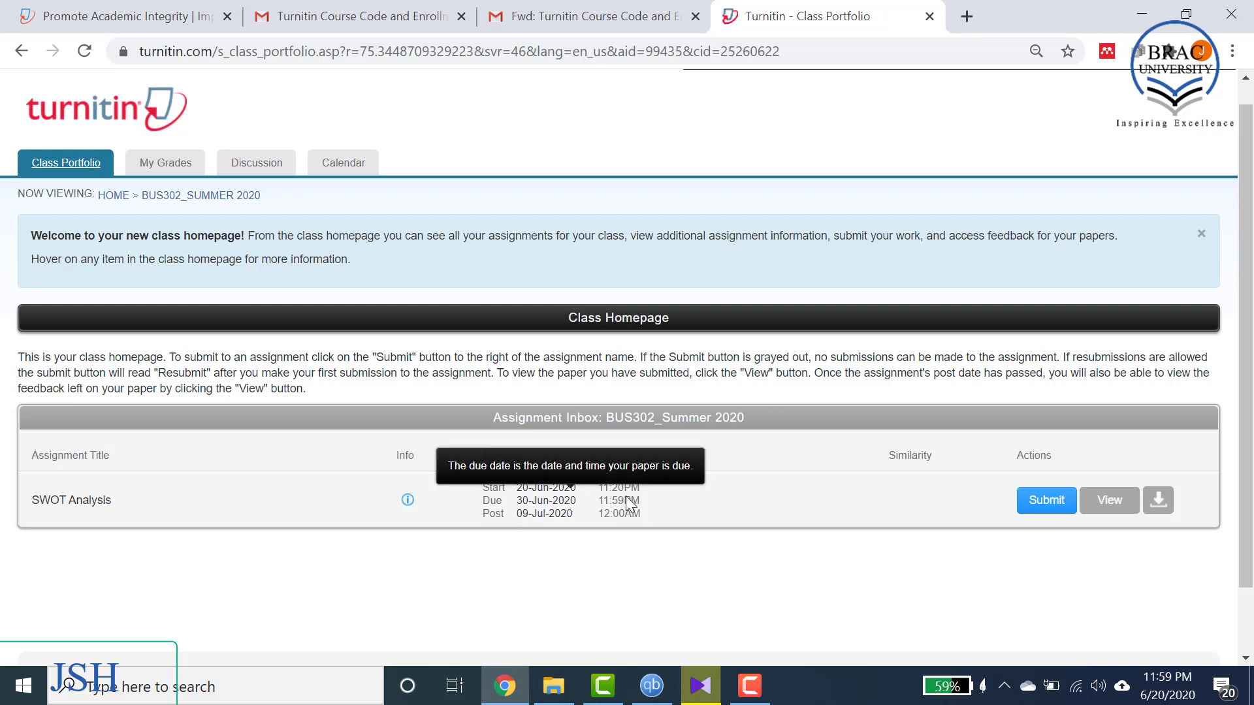
pyautogui.moveTo(650, 520)
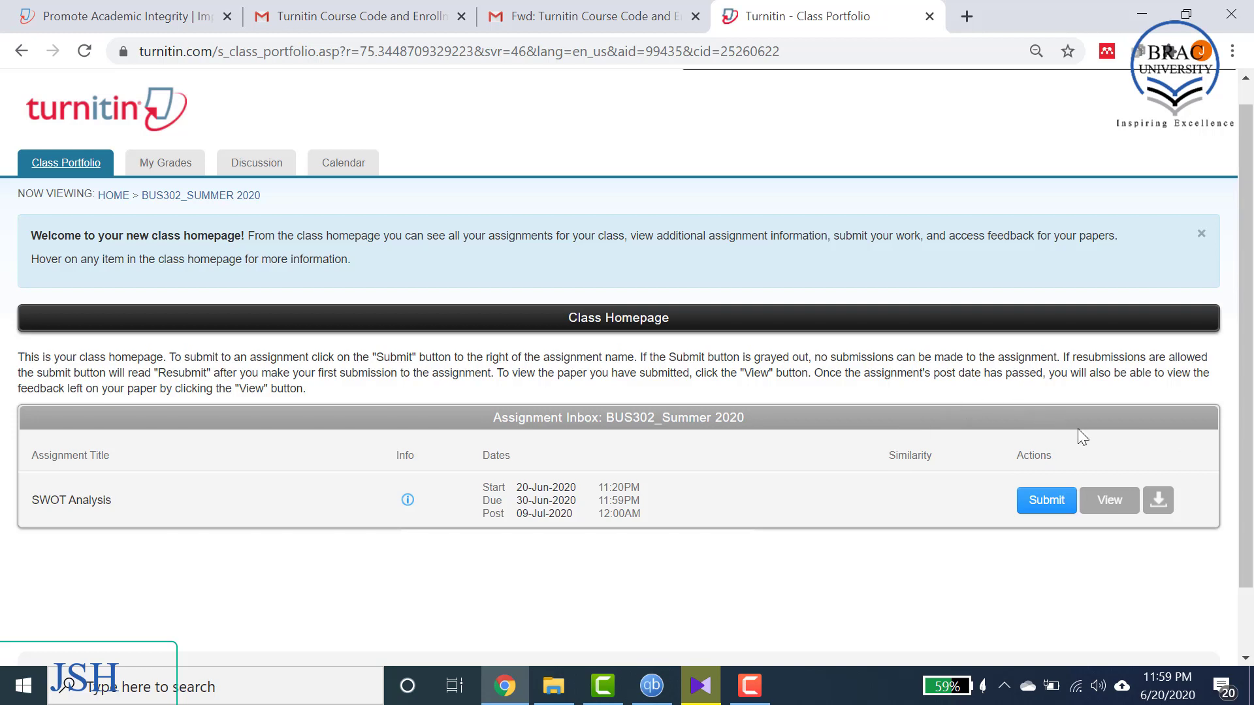
pyautogui.click(1050, 500)
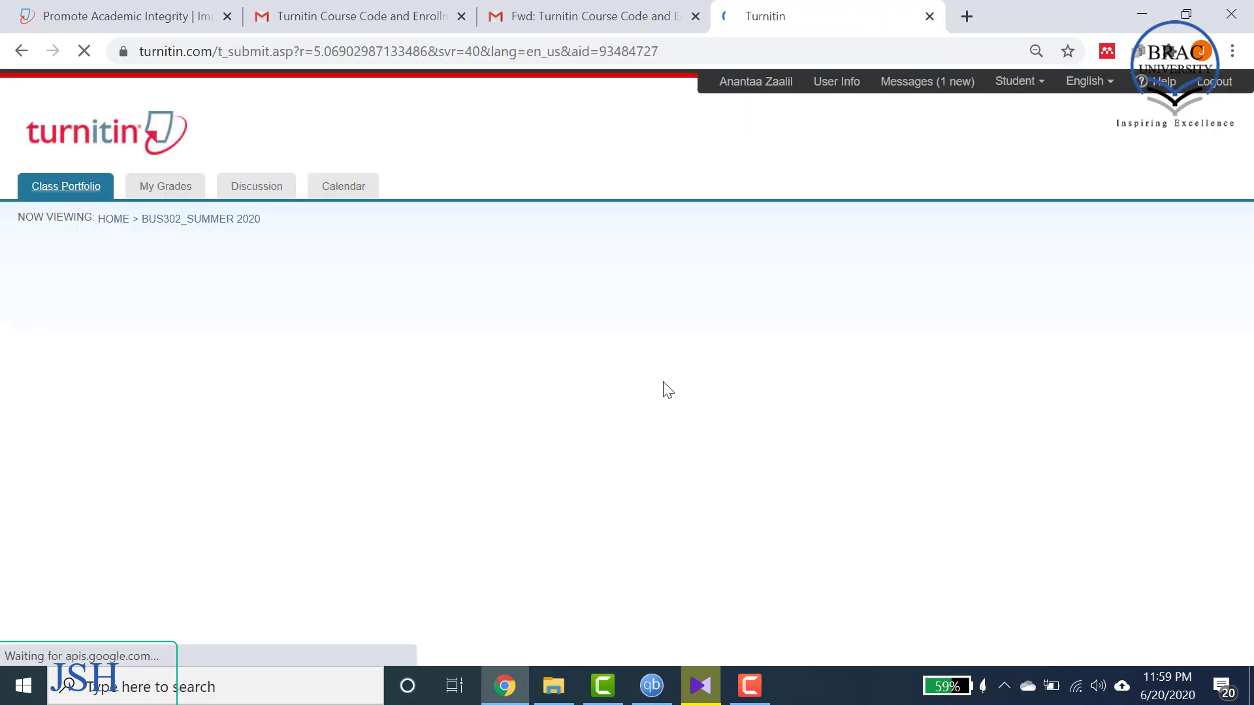
# Enter 'SWOT Analysis_Chillox' as the submission title.
pyautogui.scroll(-1, 346, 415)
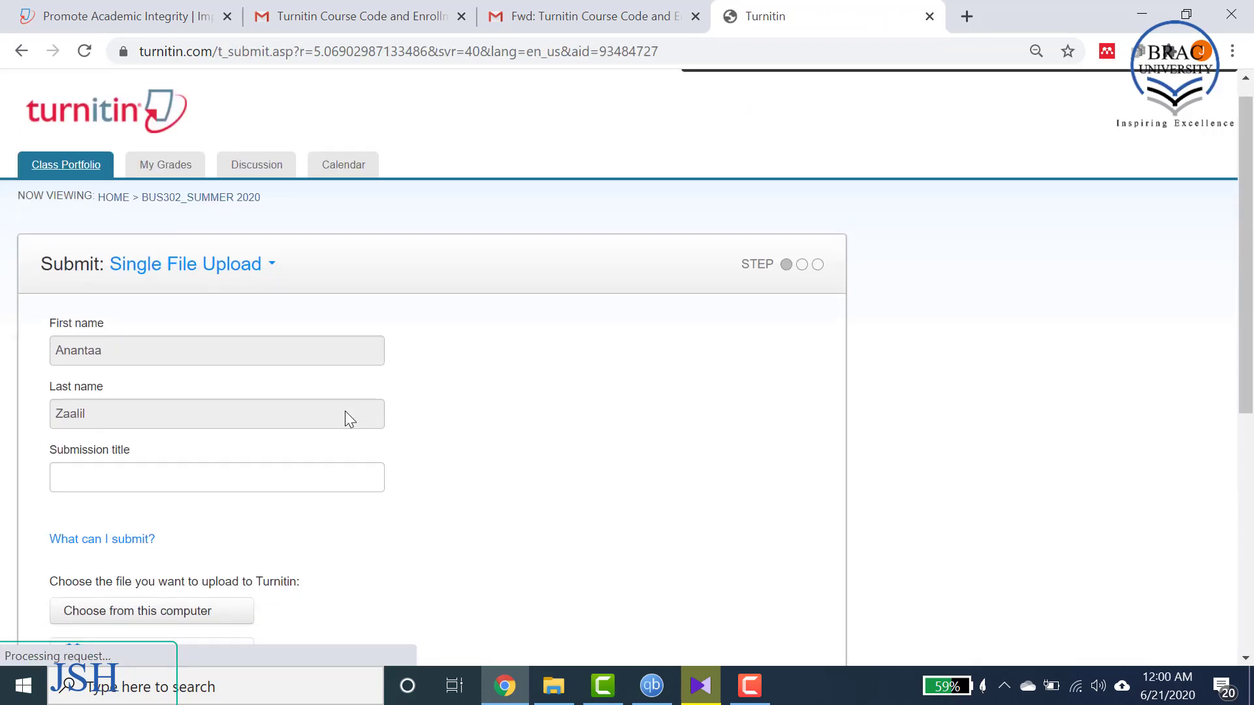
pyautogui.scroll(-1, 350, 419)
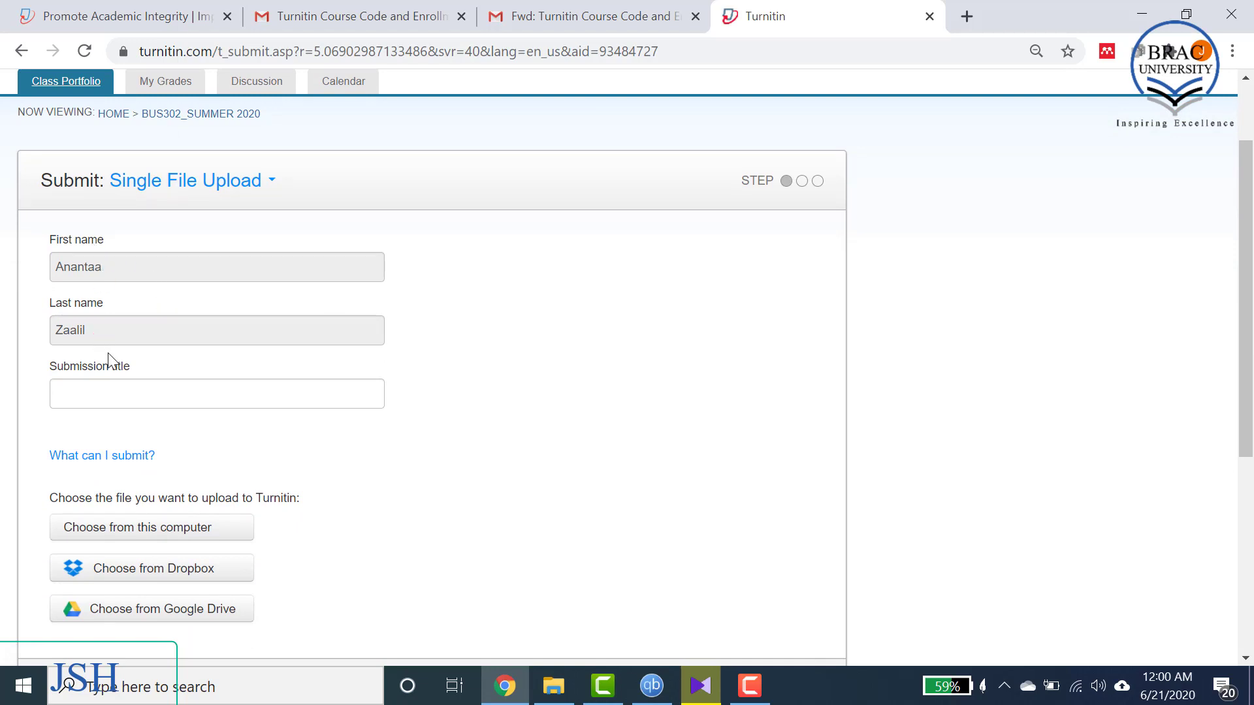
pyautogui.click(130, 392)
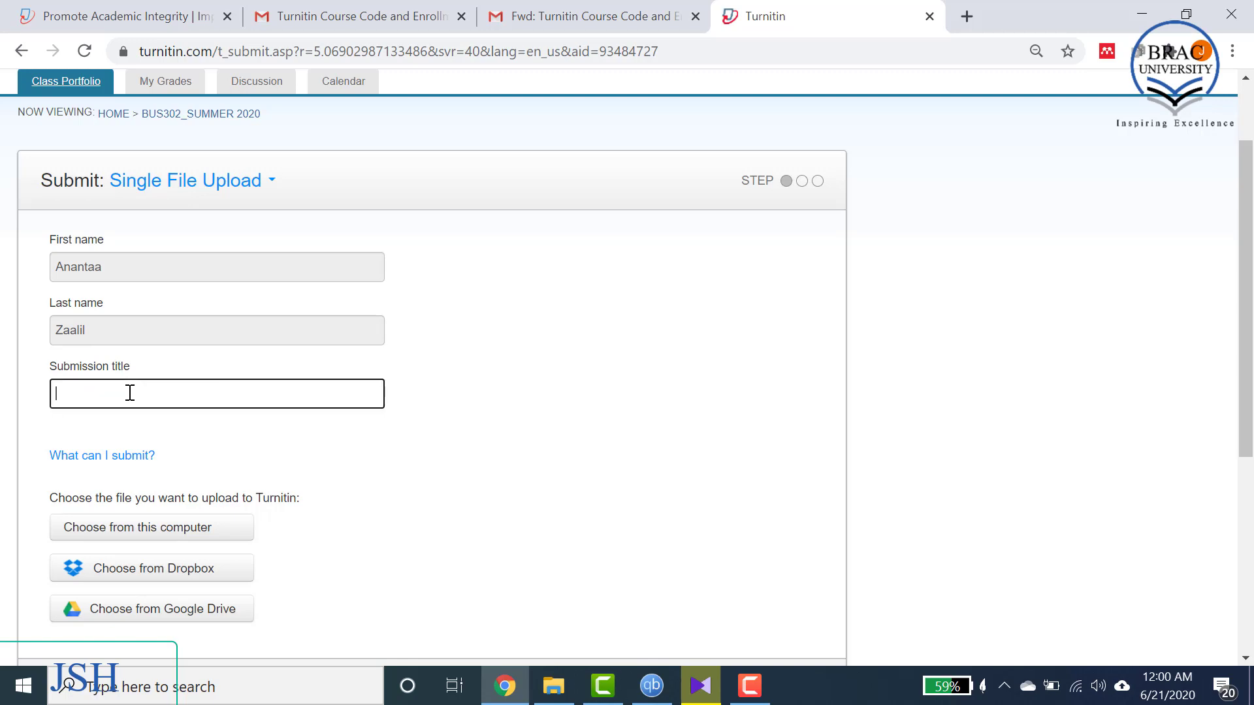
pyautogui.write('SWOT Analysis')
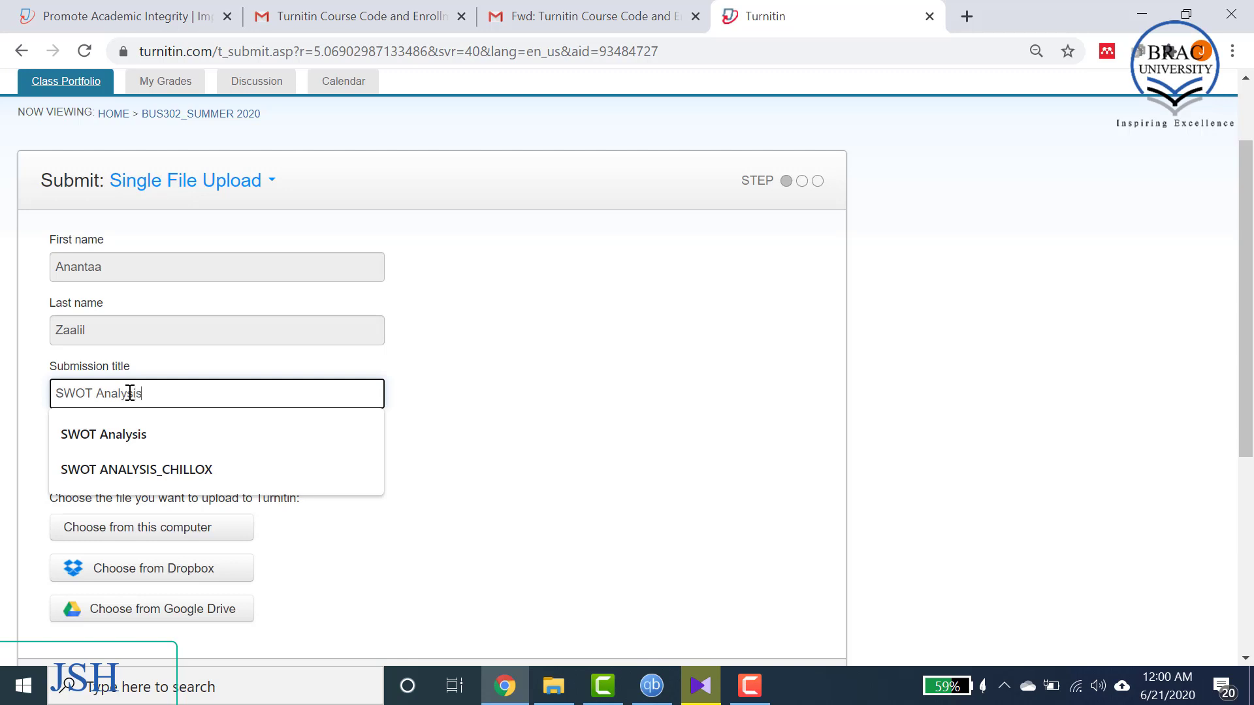
pyautogui.write('_Chillox')
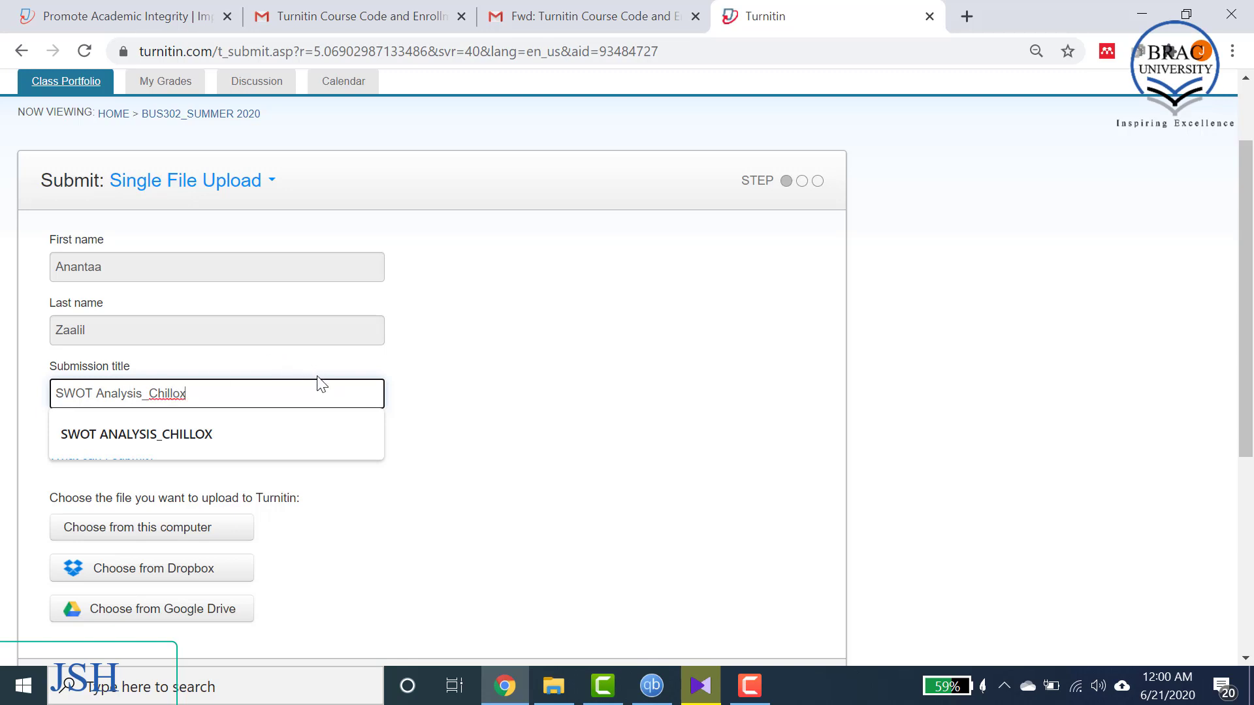
pyautogui.click(437, 390)
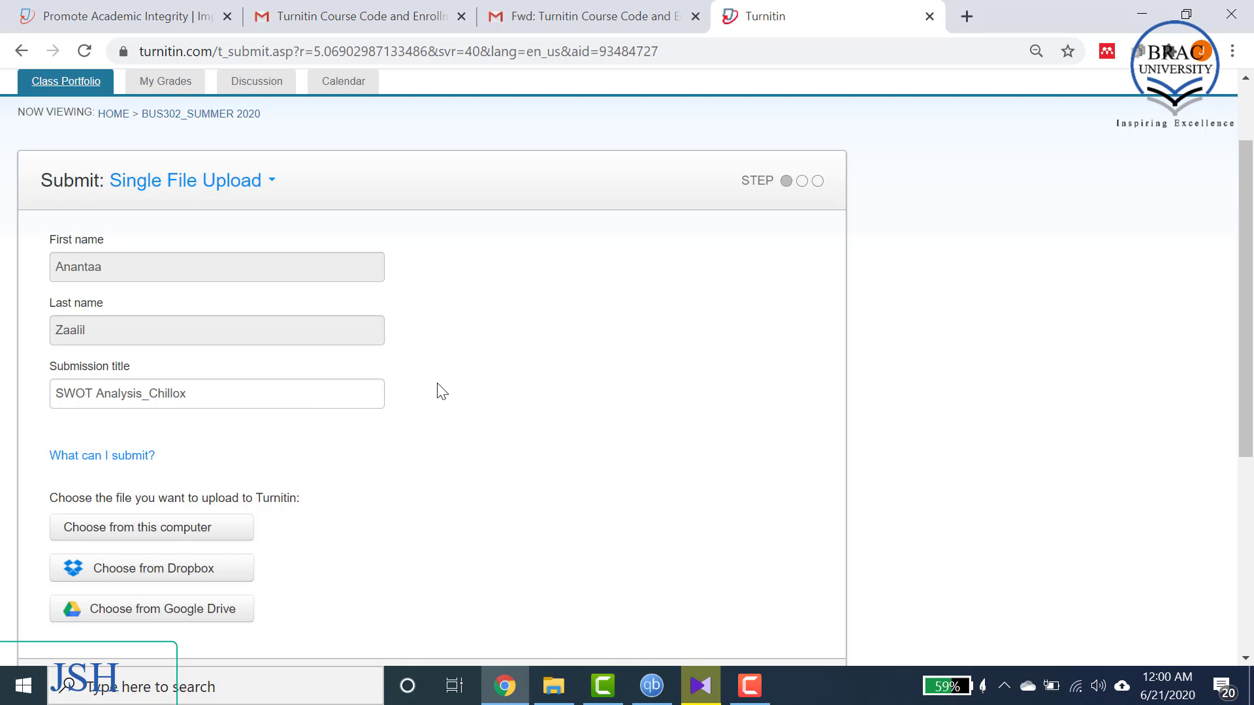
pyautogui.scroll(-1, 441, 391)
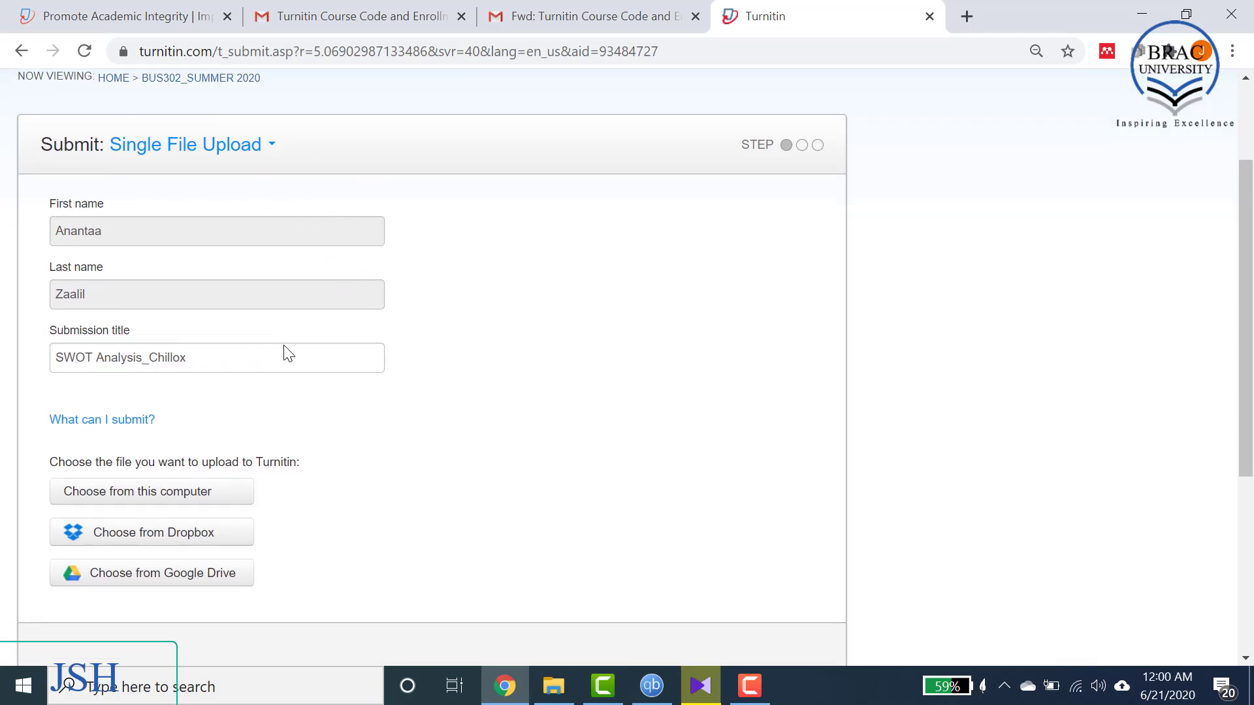
pyautogui.scroll(-1, 160, 515)
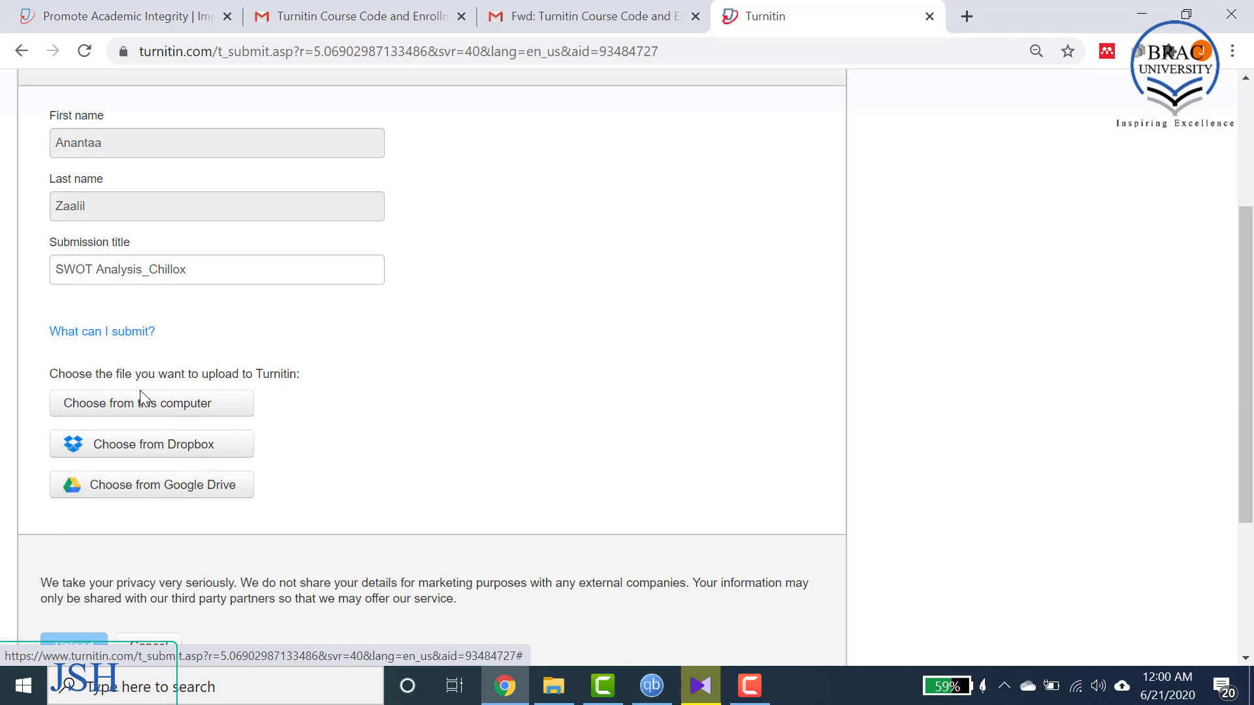
# Attach SWOT Analysis.docx from the Desktop and upload it.
pyautogui.click(154, 419)
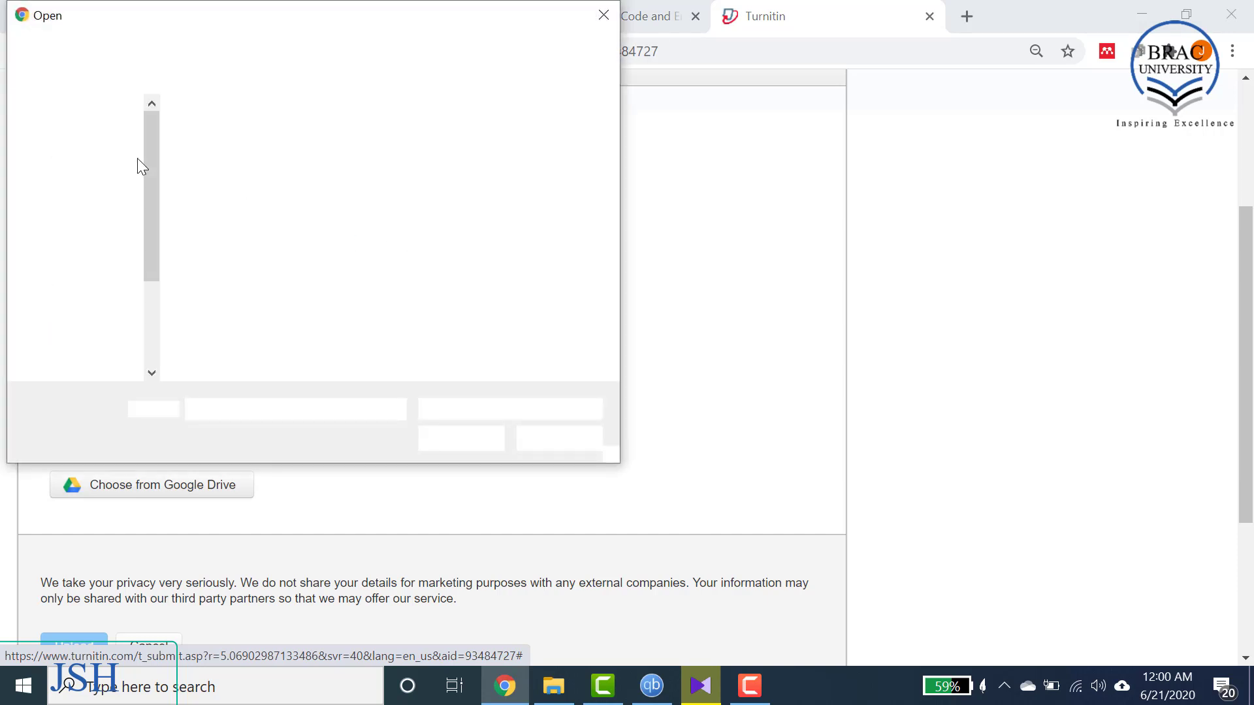
pyautogui.click(70, 144)
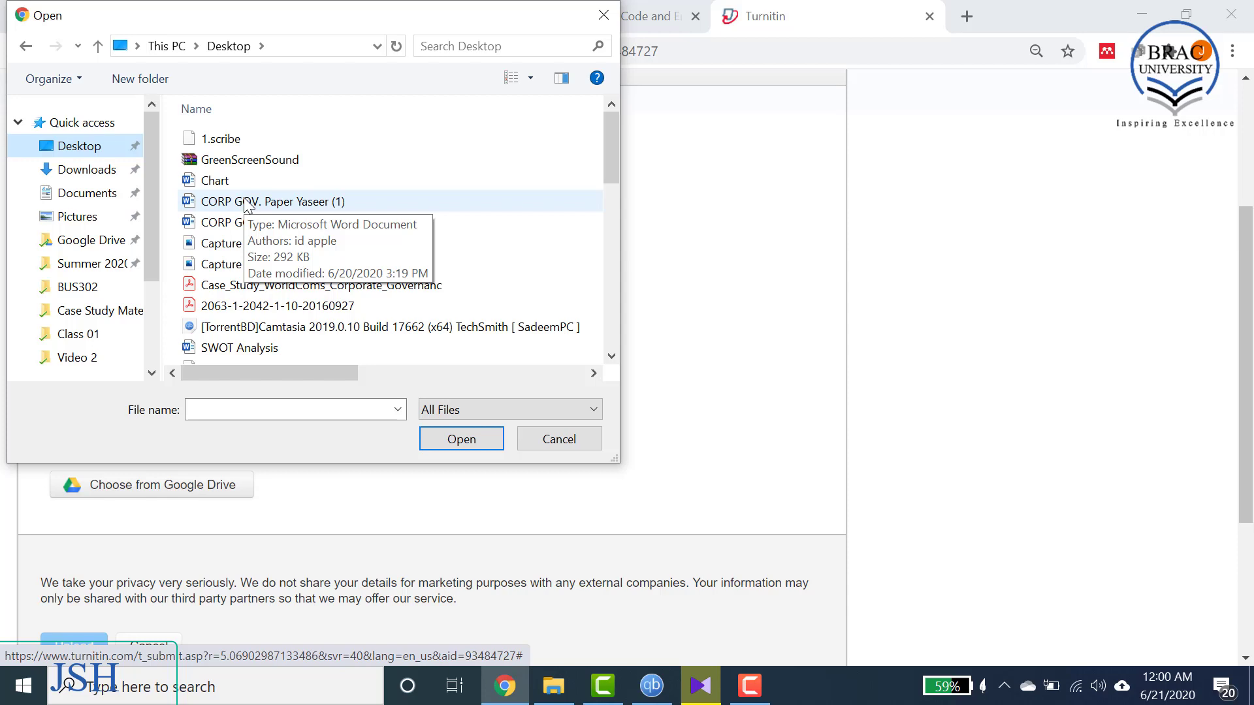
pyautogui.scroll(-5, 255, 222)
pyautogui.scroll(5, 261, 233)
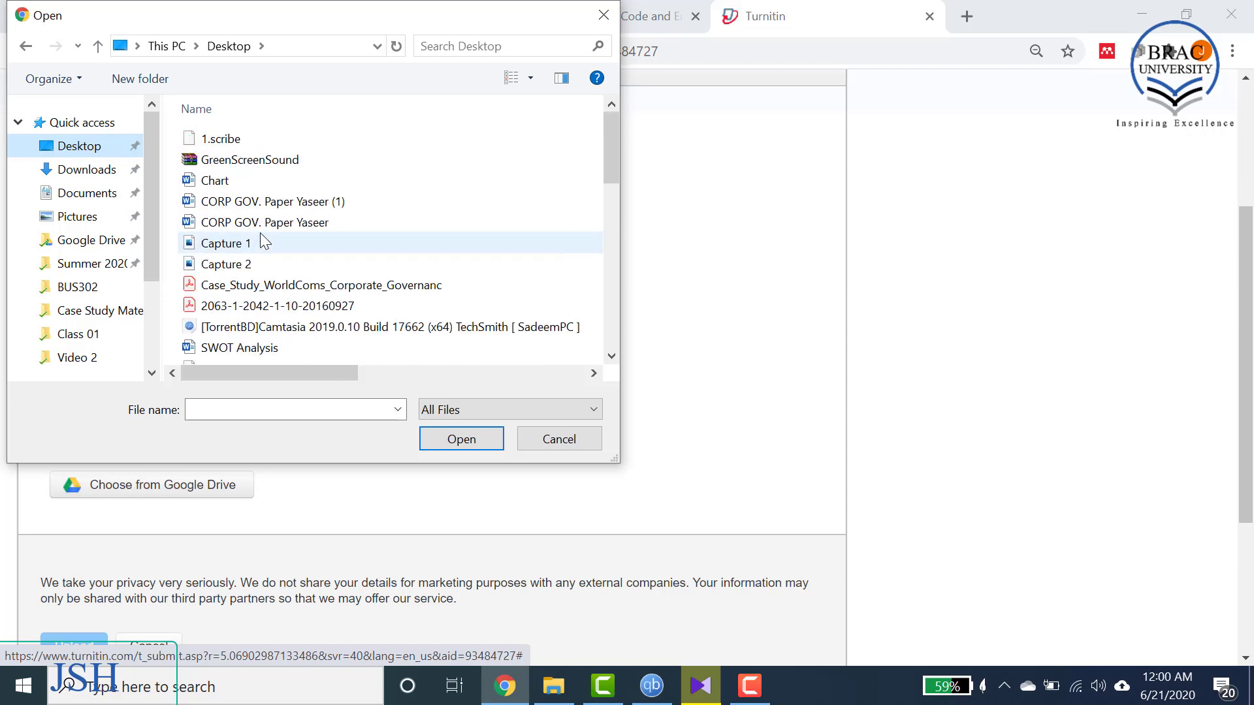
pyautogui.doubleClick(251, 351)
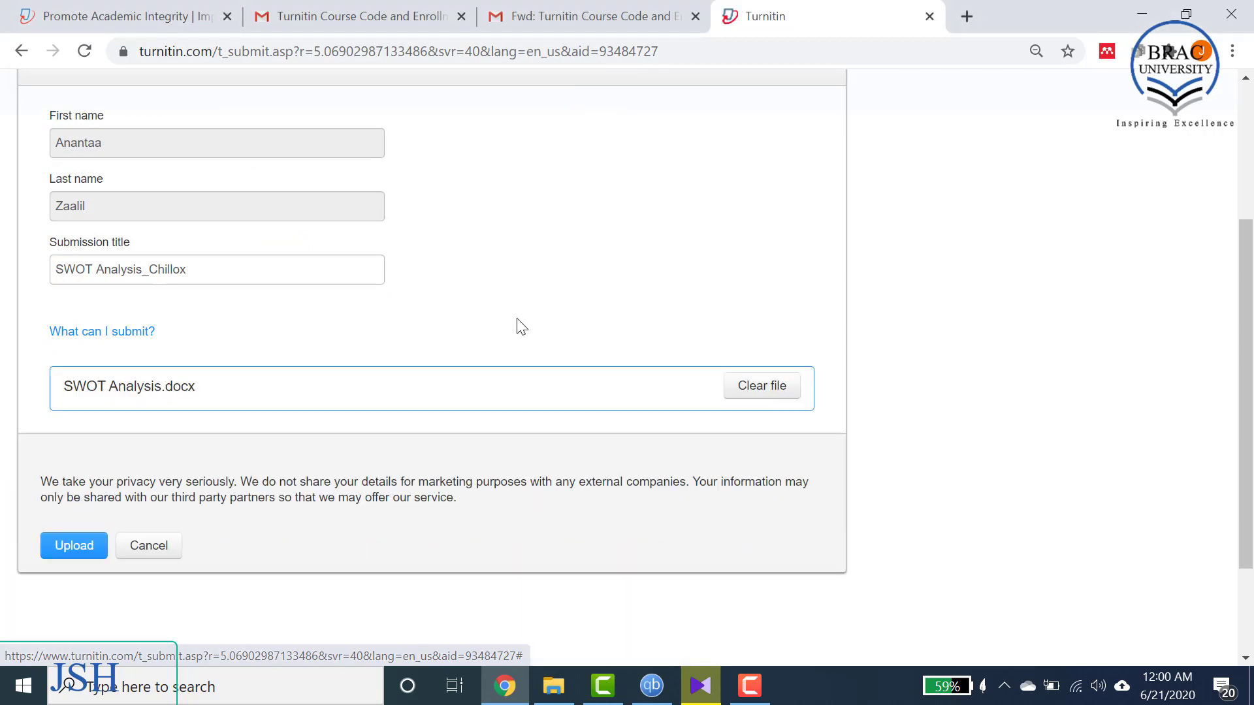
pyautogui.scroll(1, 521, 326)
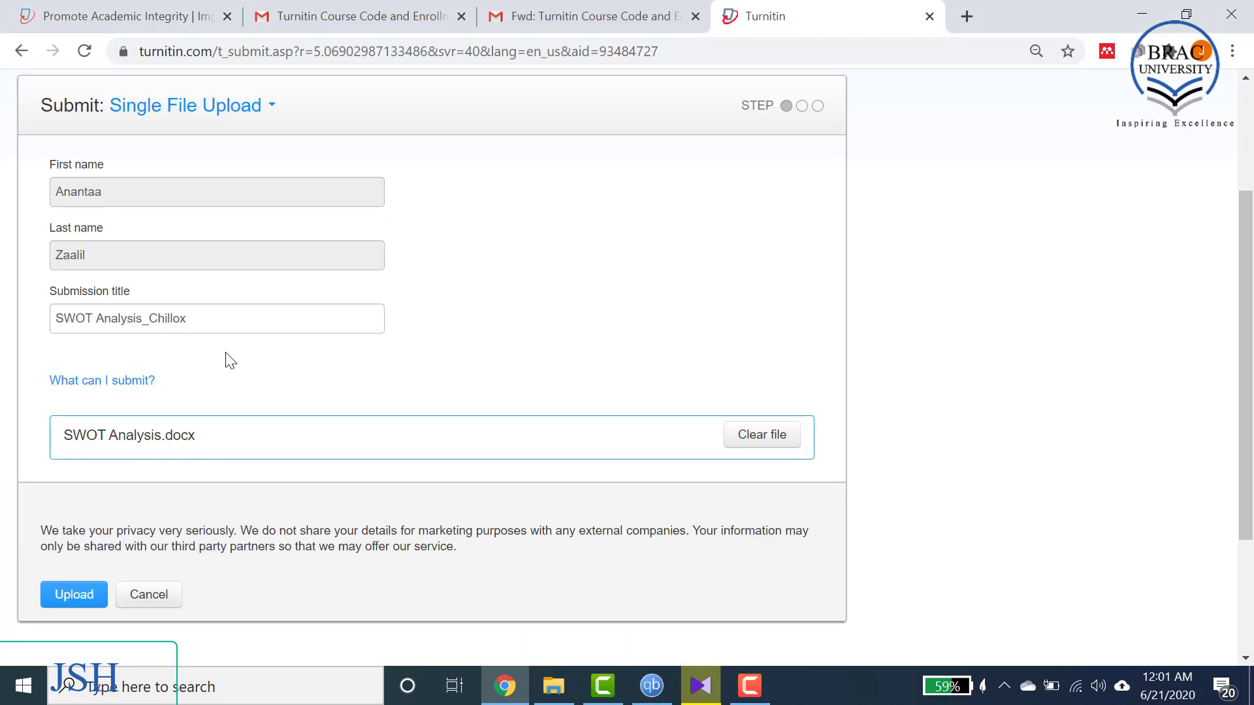
pyautogui.scroll(1, 219, 499)
pyautogui.scroll(-1, 131, 348)
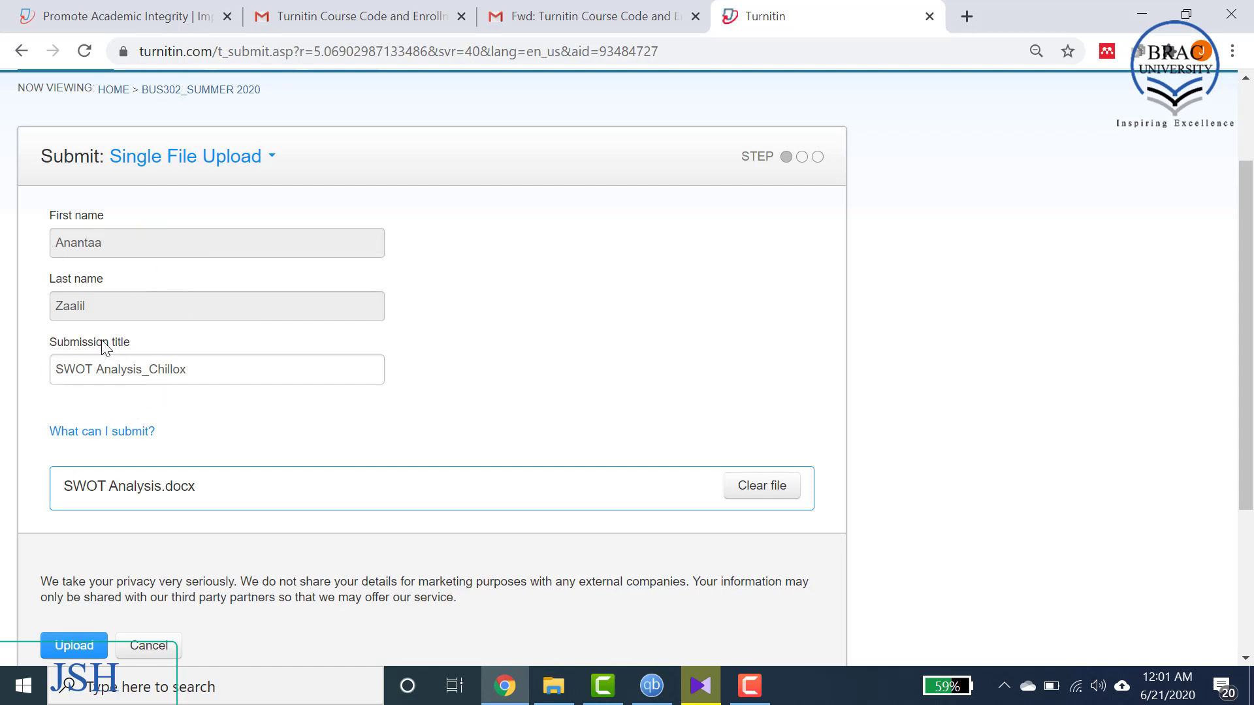
pyautogui.scroll(-1, 131, 488)
pyautogui.click(93, 611)
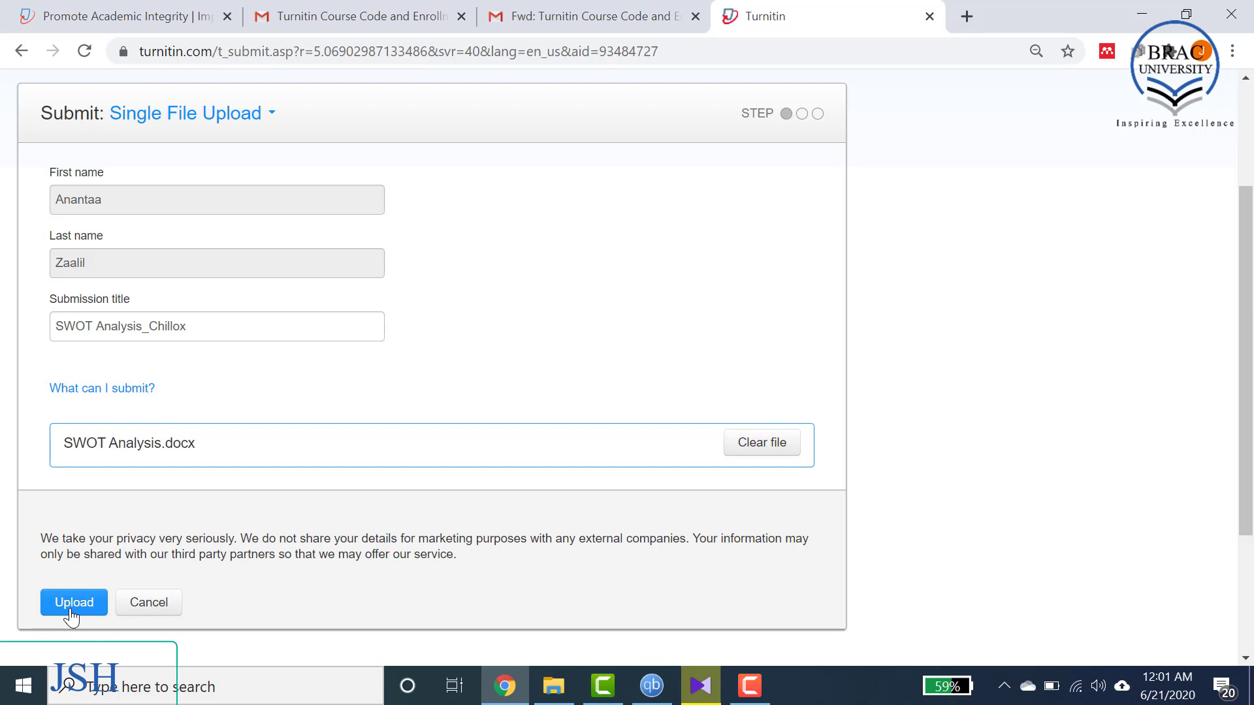
# Review the SWOT Analysis.docx preview showing 1 page and 273 words.
pyautogui.click(71, 613)
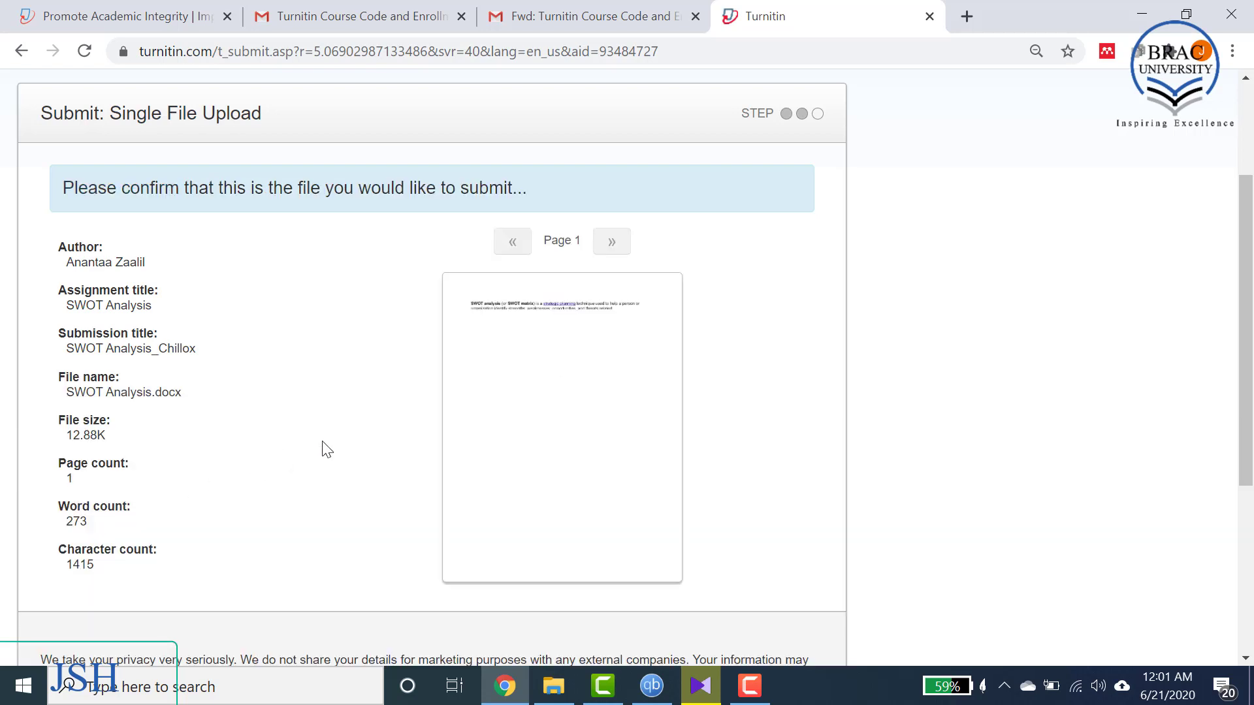
pyautogui.scroll(-1, 377, 440)
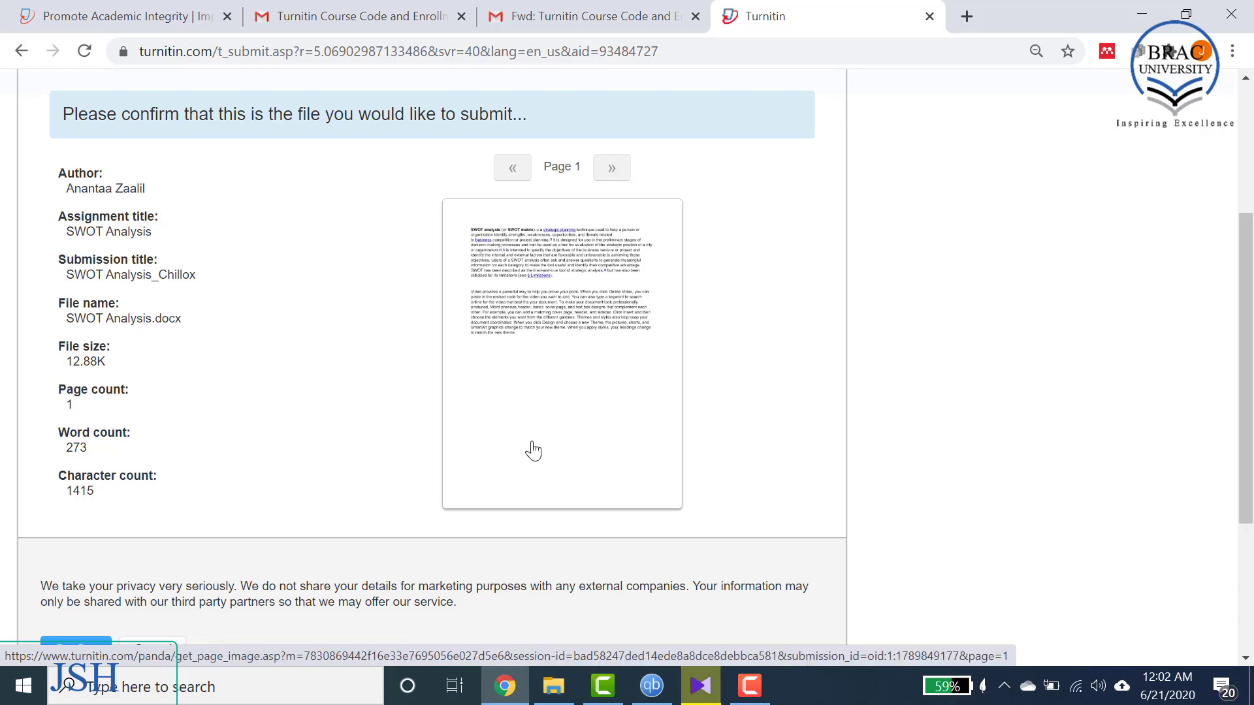
pyautogui.scroll(-1, 396, 370)
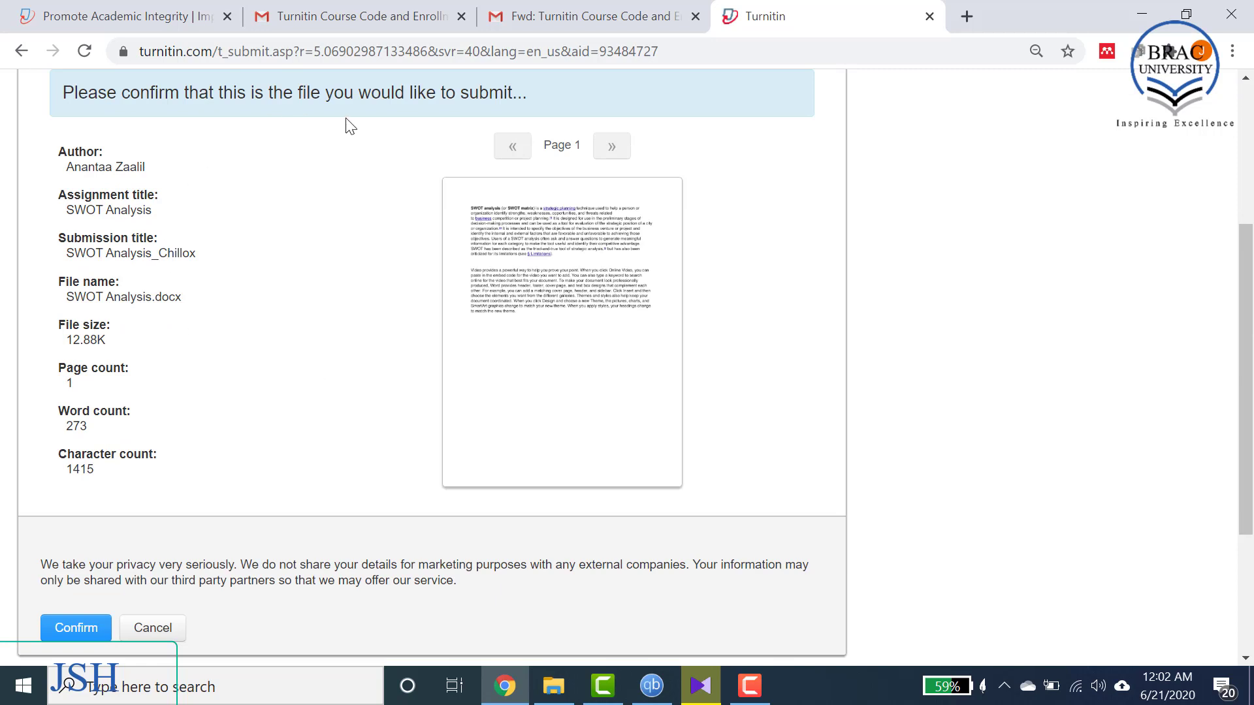
pyautogui.scroll(-1, 482, 185)
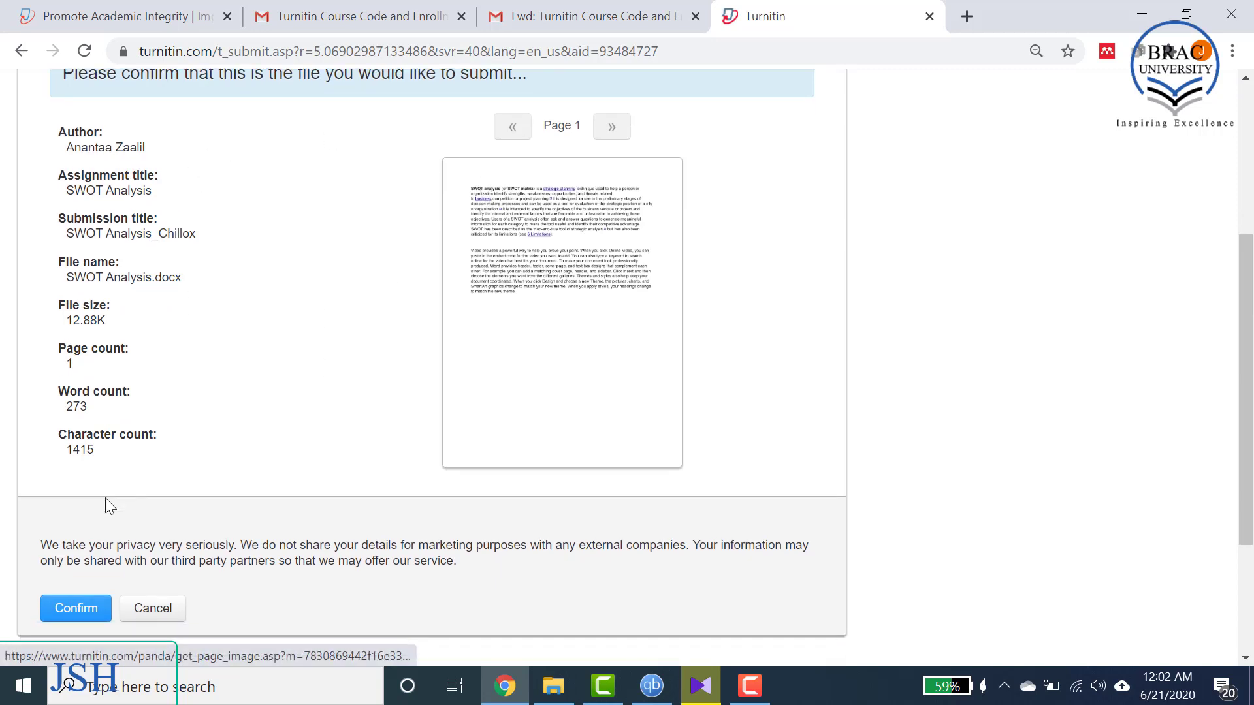
# Confirm the SWOT Analysis submission and view its digital receipt.
pyautogui.click(83, 608)
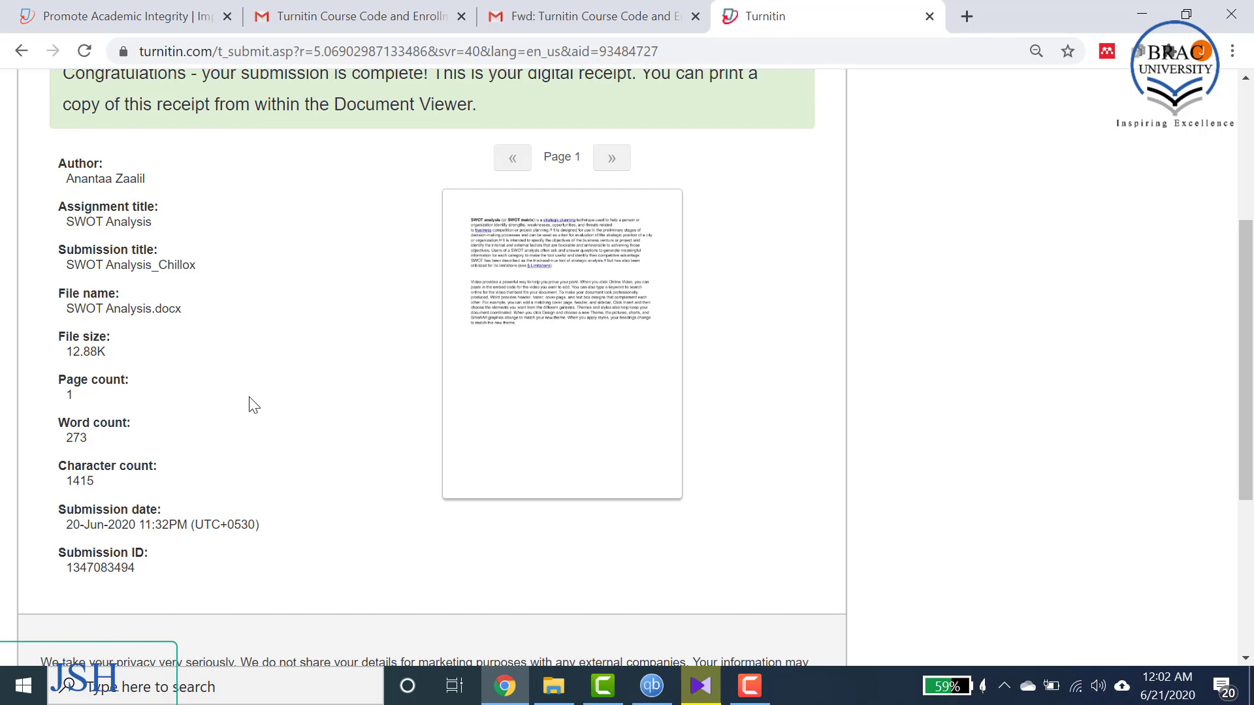
pyautogui.scroll(2, 255, 405)
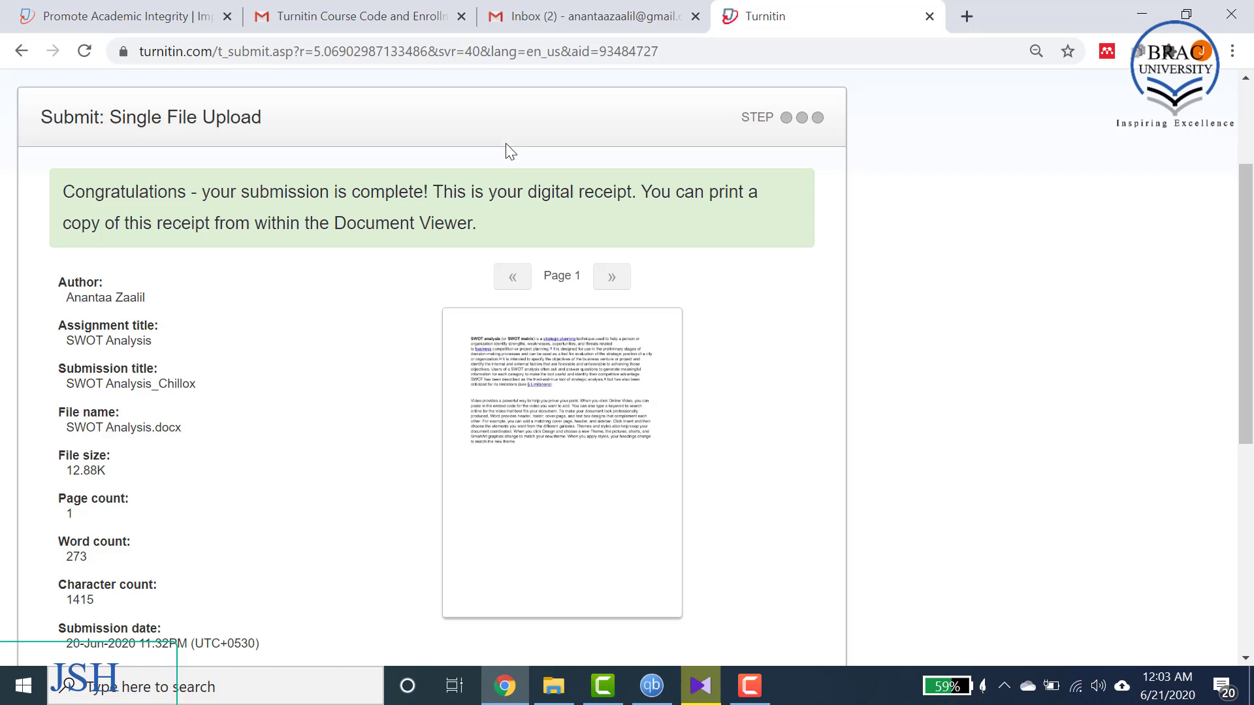
# Open the 'This is your Turnitin Digital Receipt' email in the Gmail inbox.
pyautogui.click(613, 9)
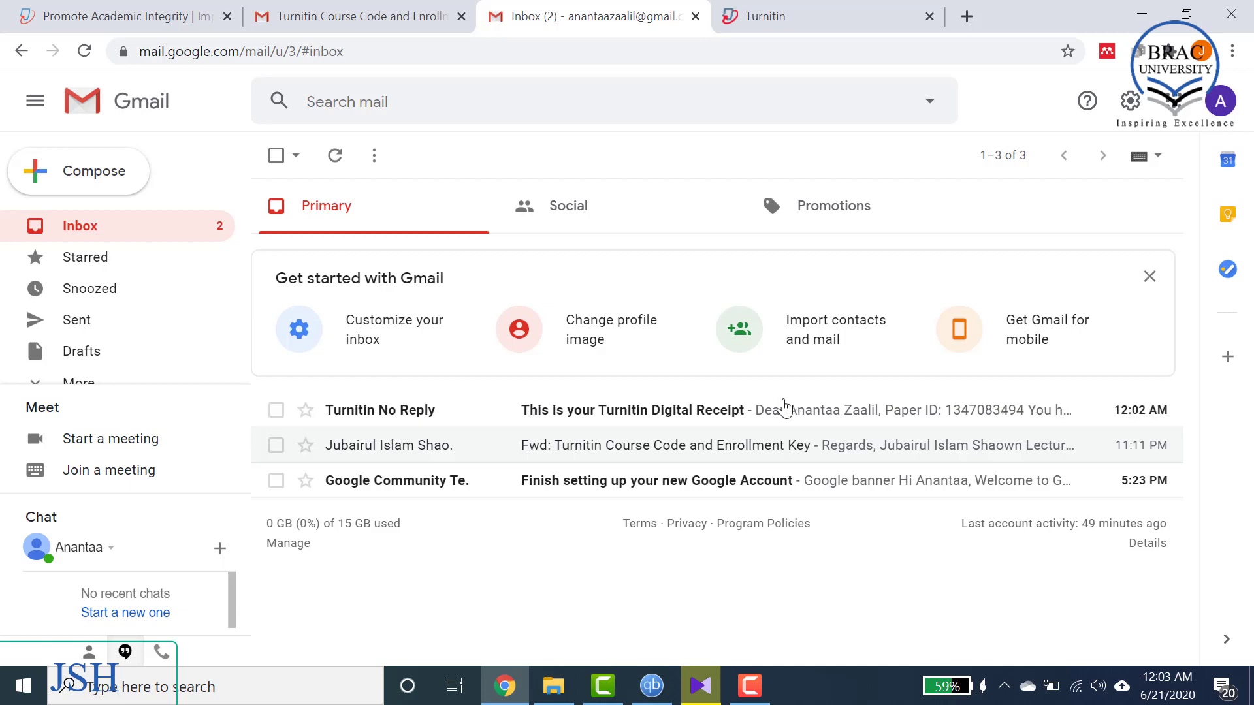
pyautogui.click(750, 419)
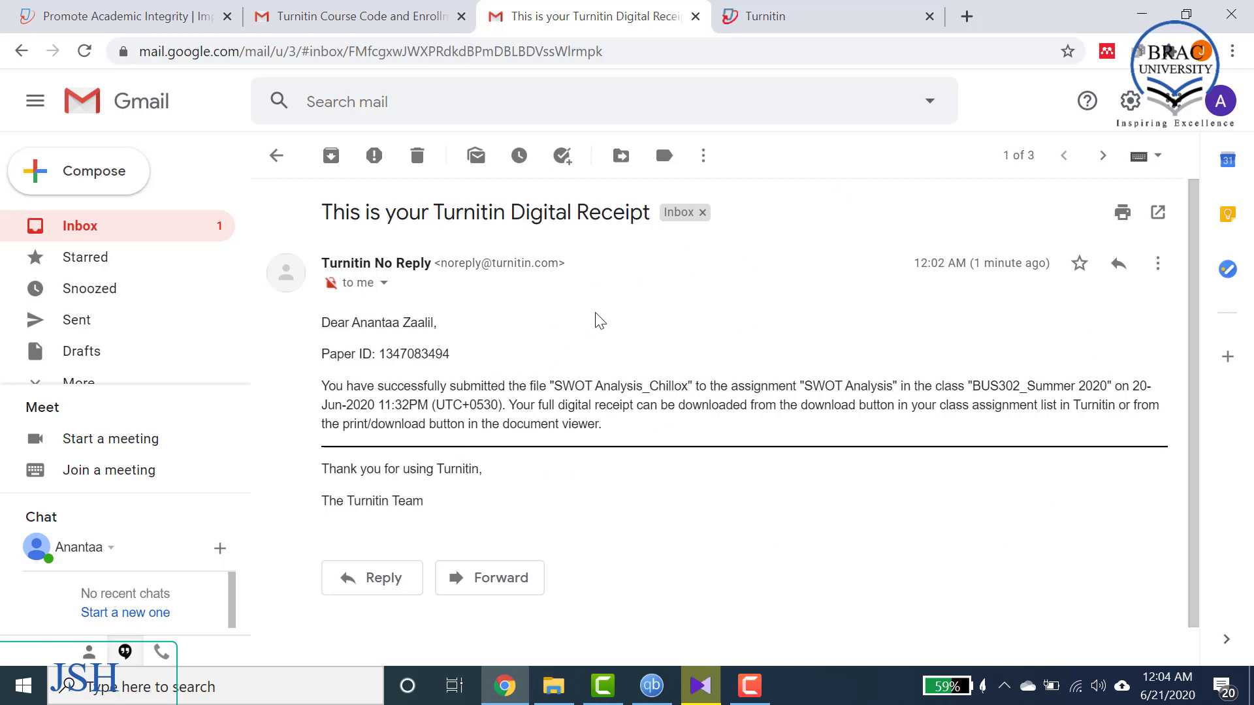
# Go back to the Turnitin receipt and return to the BUS302_Summer 2020 assignment list.
pyautogui.click(789, 9)
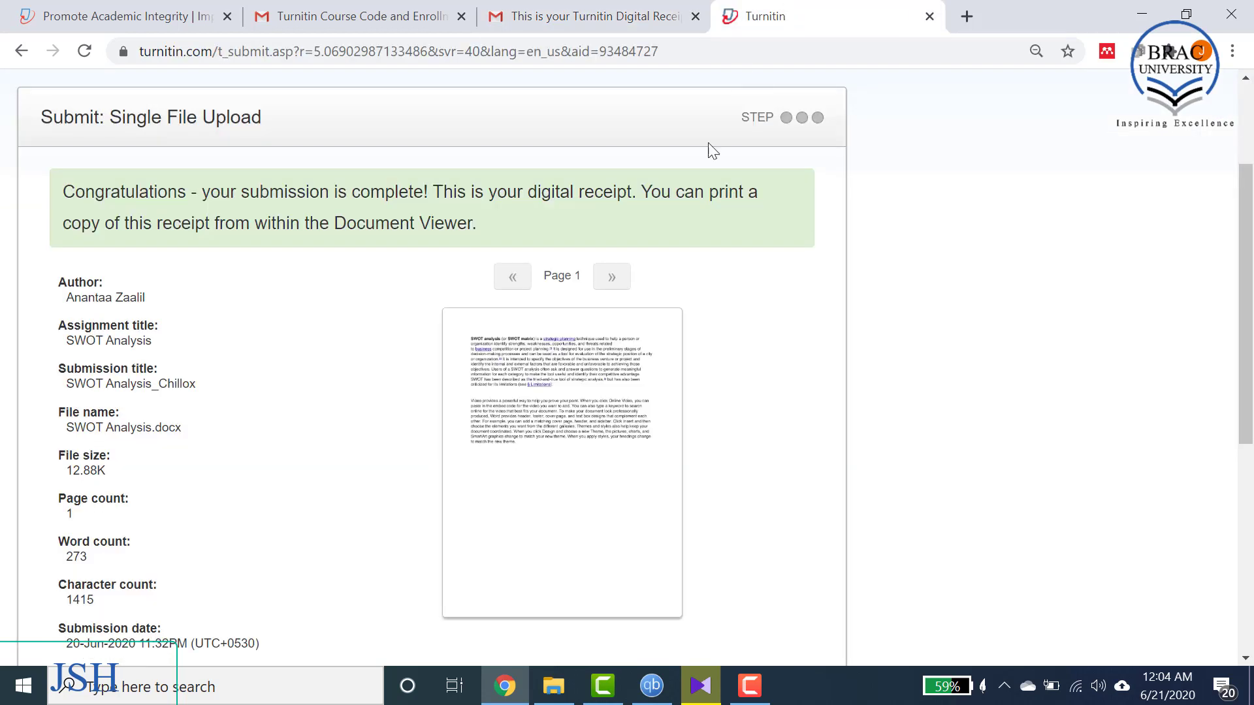
pyautogui.scroll(-4, 415, 491)
pyautogui.scroll(-2, 413, 484)
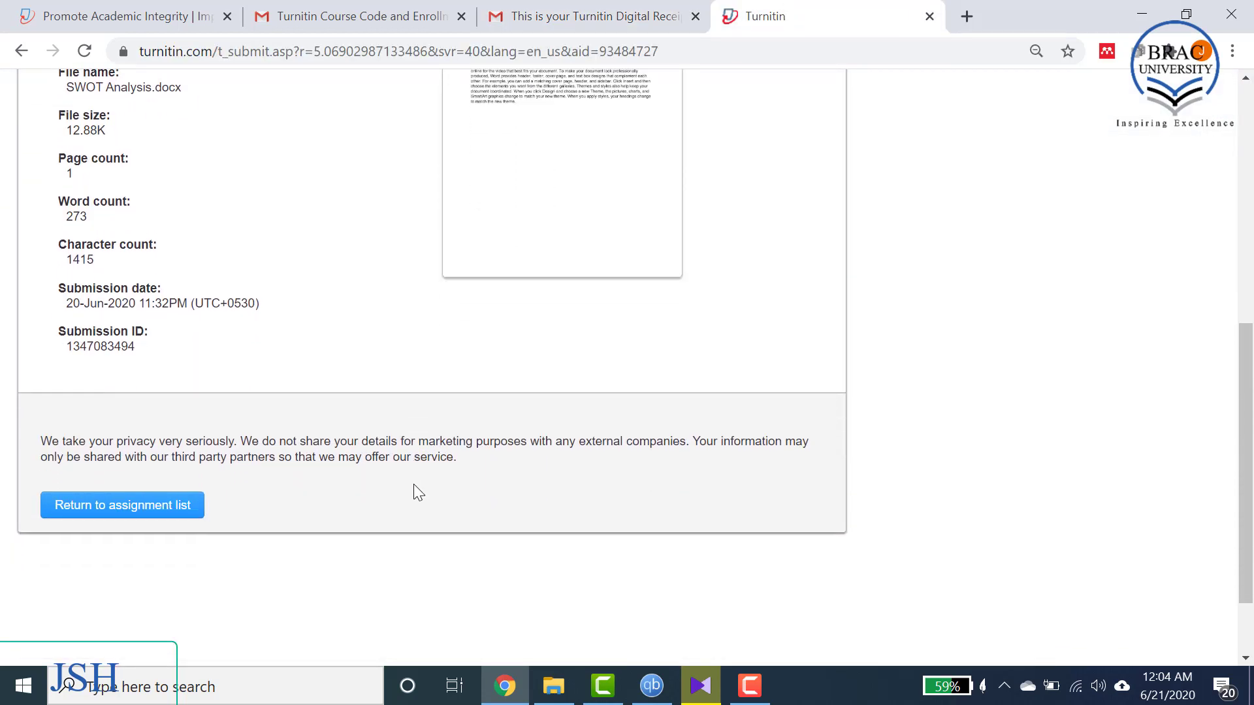
pyautogui.click(148, 512)
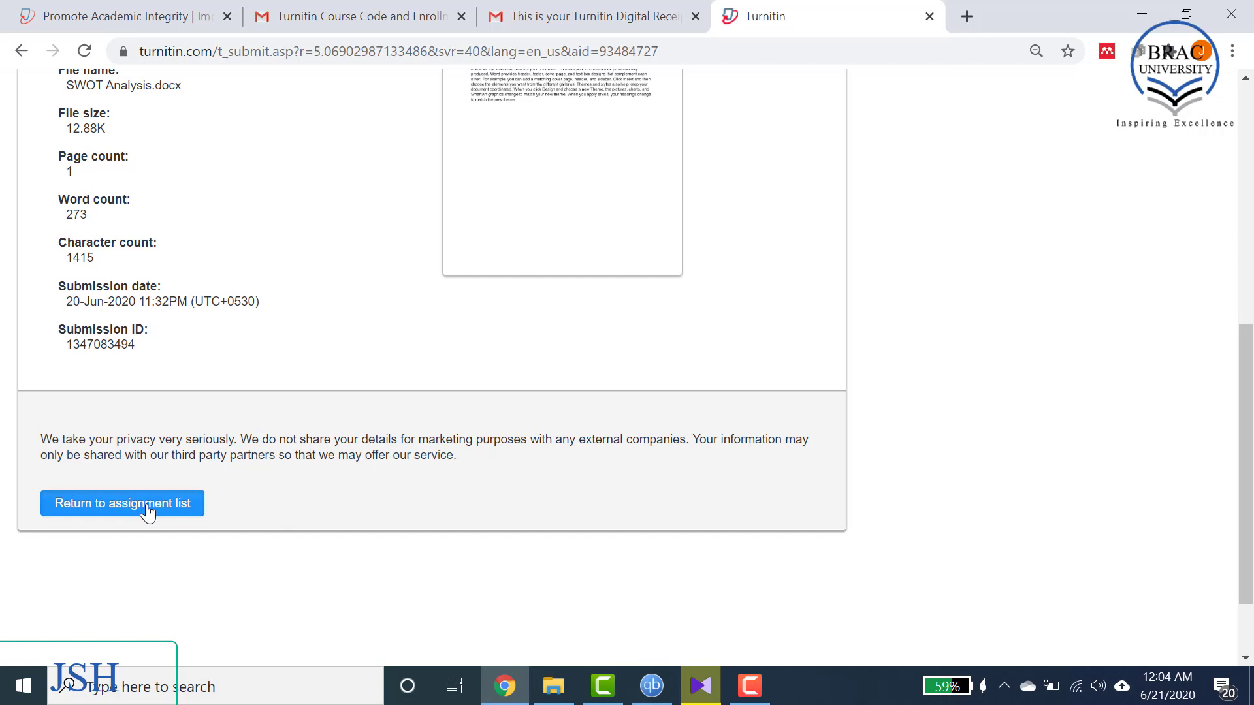